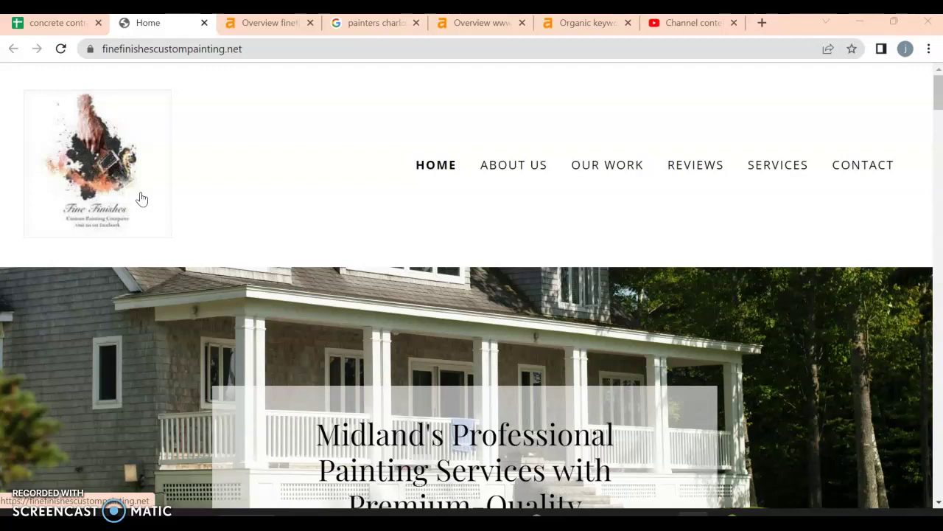
Step: Examine the Fine Finishes homepage from the header and hero section through the Quality + Dedication text to the project gallery
scroll(140, 195, down, 3)
scroll(273, 239, up, 3)
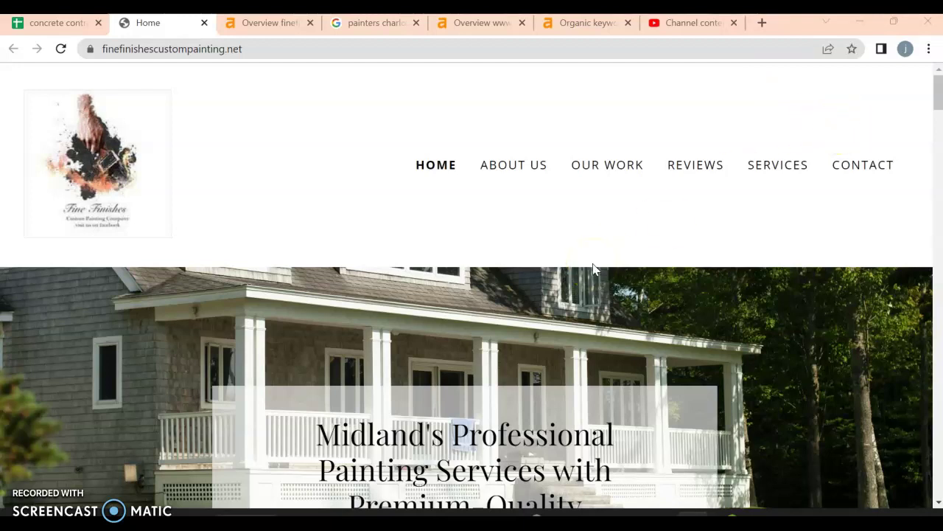
scroll(593, 263, down, 3)
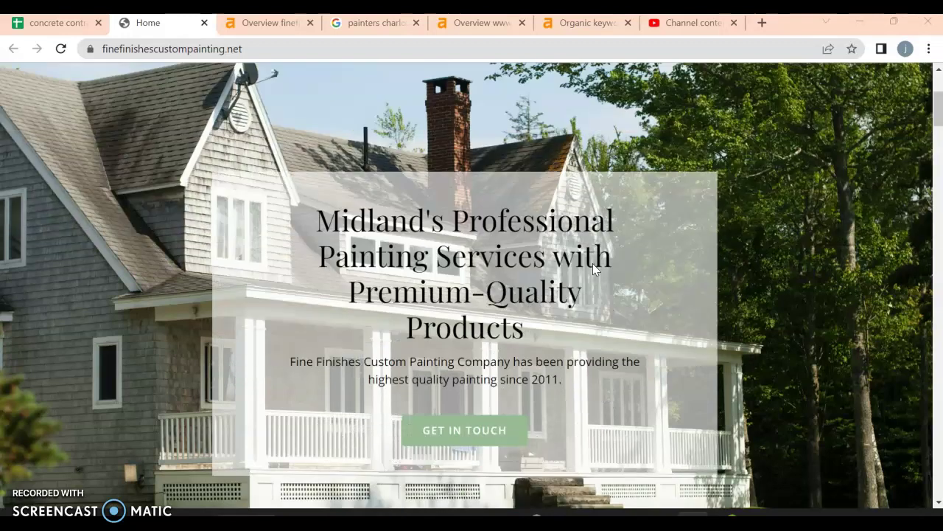
scroll(593, 263, down, 1)
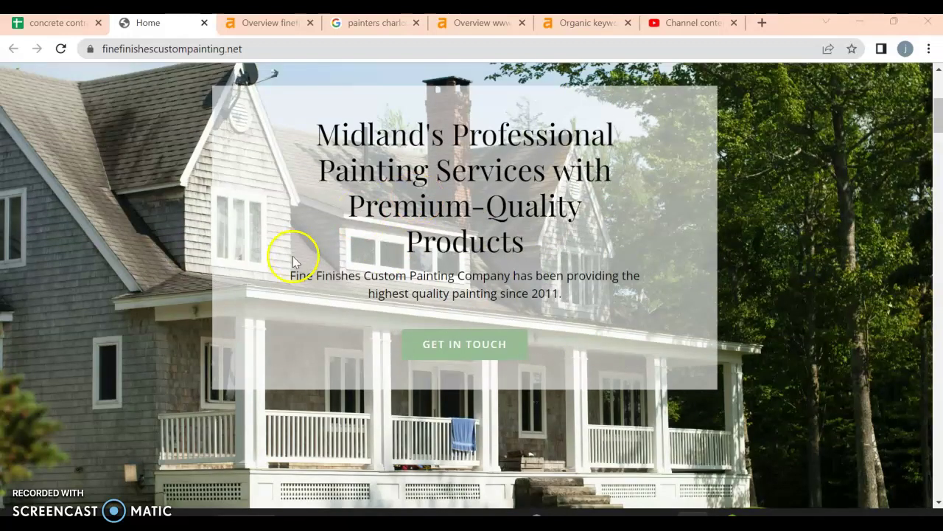
scroll(296, 211, down, 2)
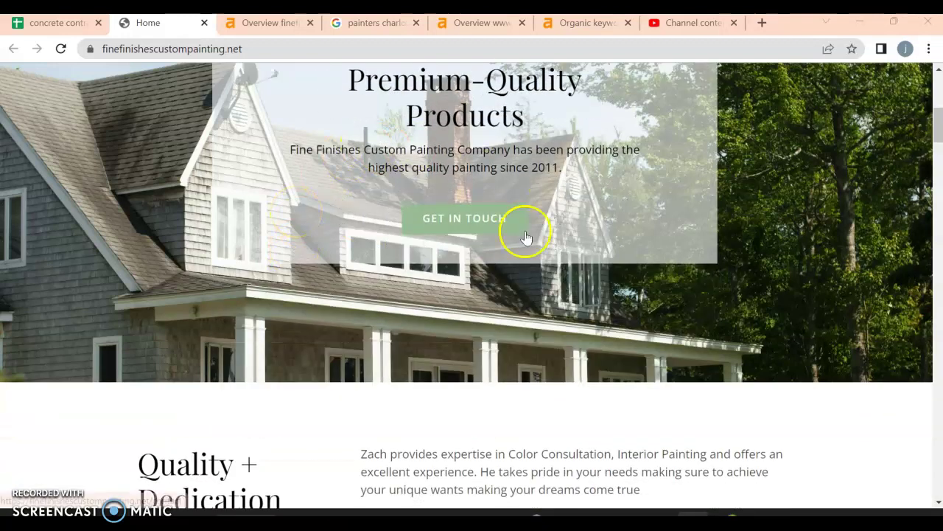
scroll(429, 247, down, 3)
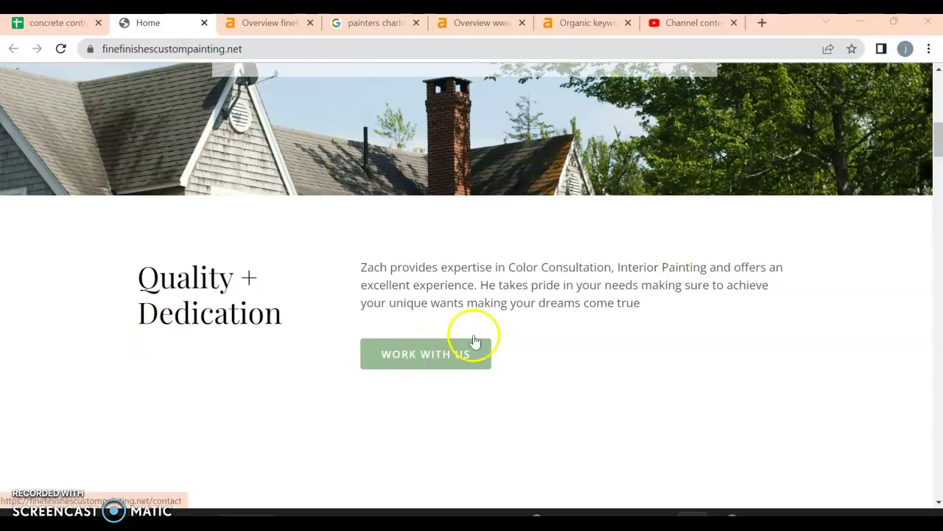
scroll(522, 346, down, 2)
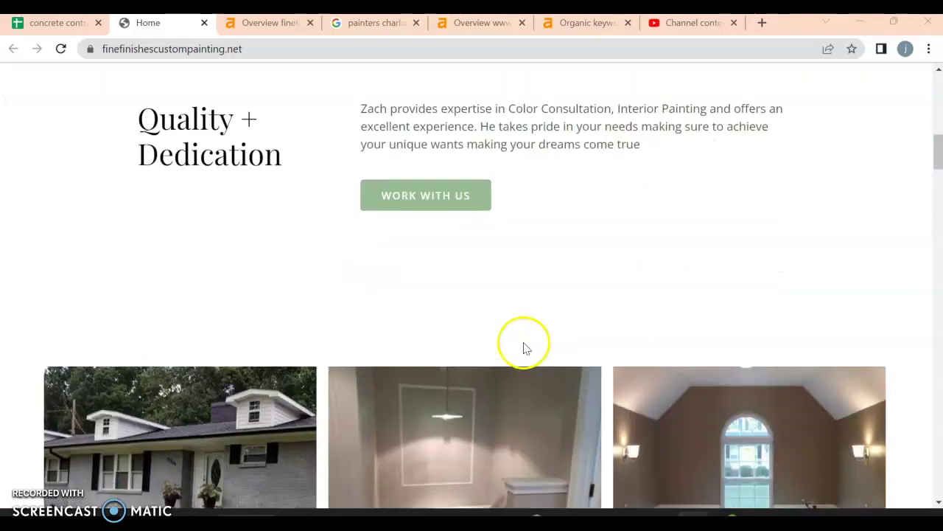
scroll(375, 280, down, 2)
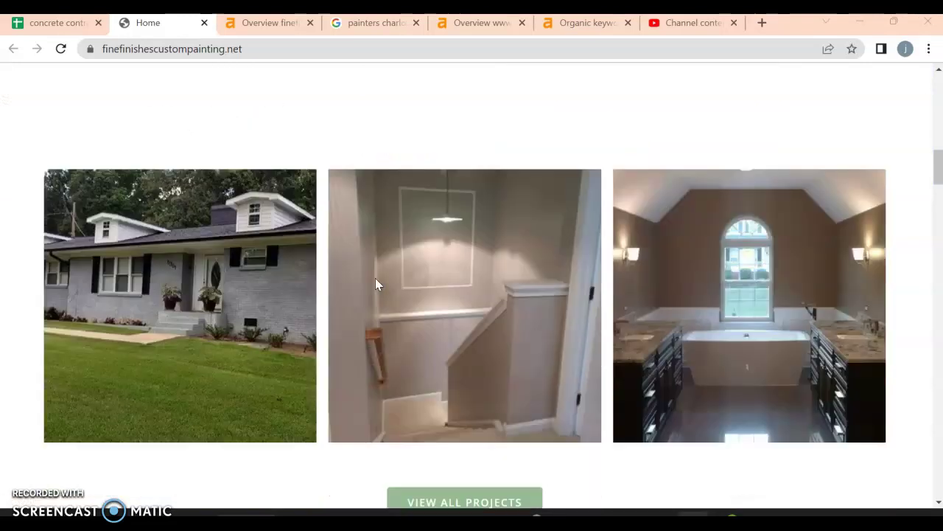
scroll(371, 170, down, 2)
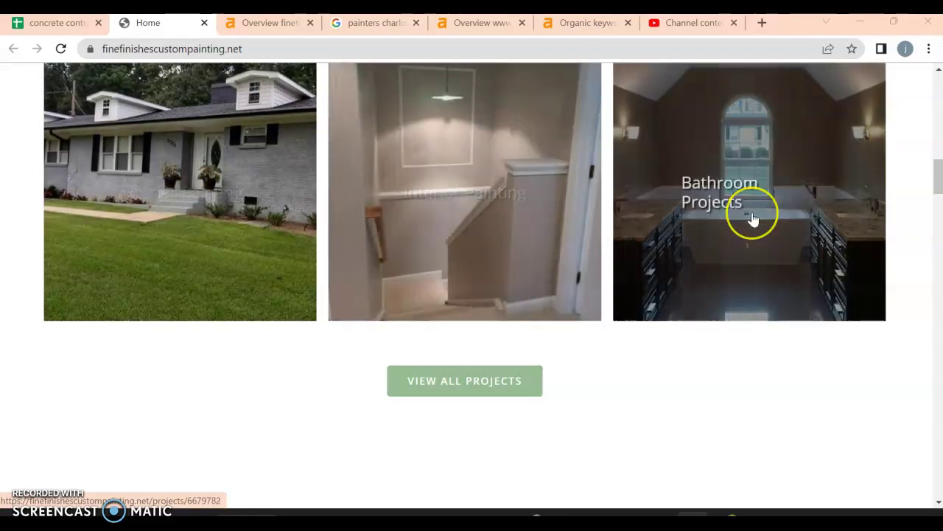
Step: Review the homepage's company description and its Our Services list
scroll(753, 218, down, 4)
scroll(753, 218, down, 3)
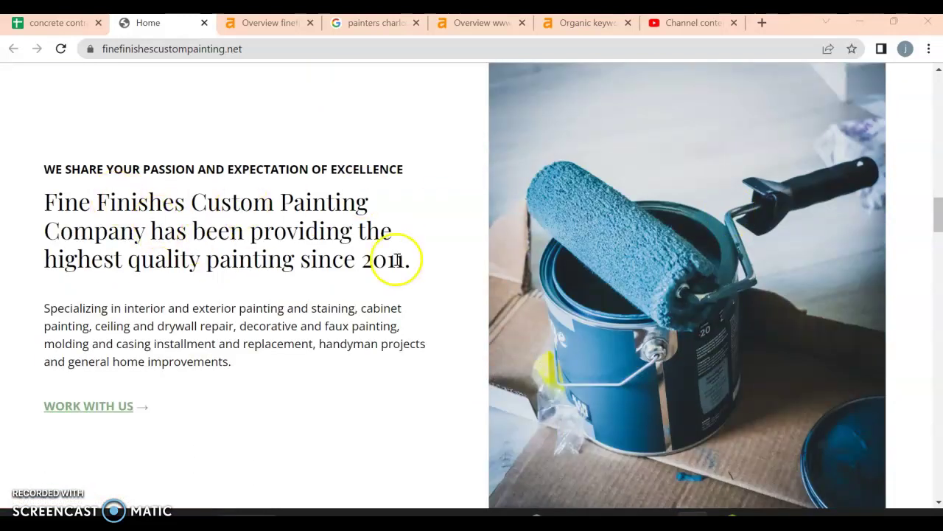
scroll(153, 245, down, 1)
scroll(154, 244, down, 3)
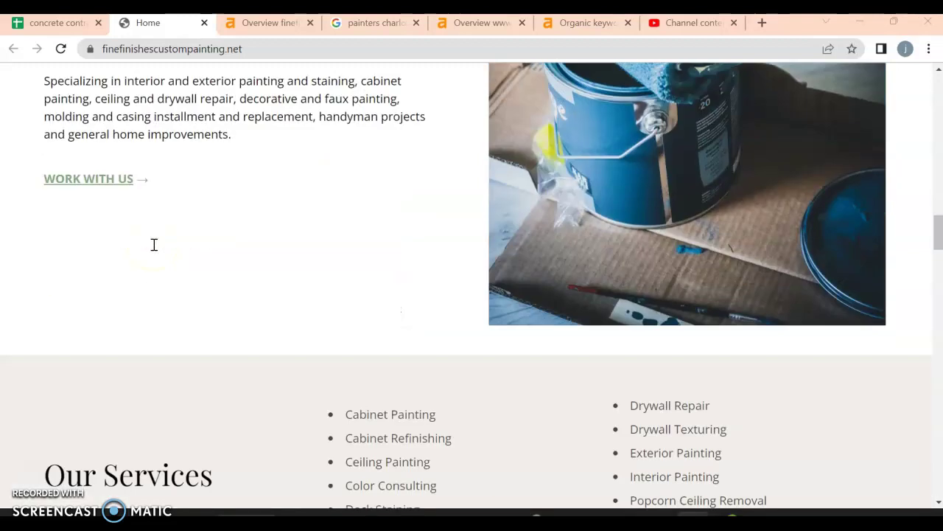
scroll(396, 185, up, 2)
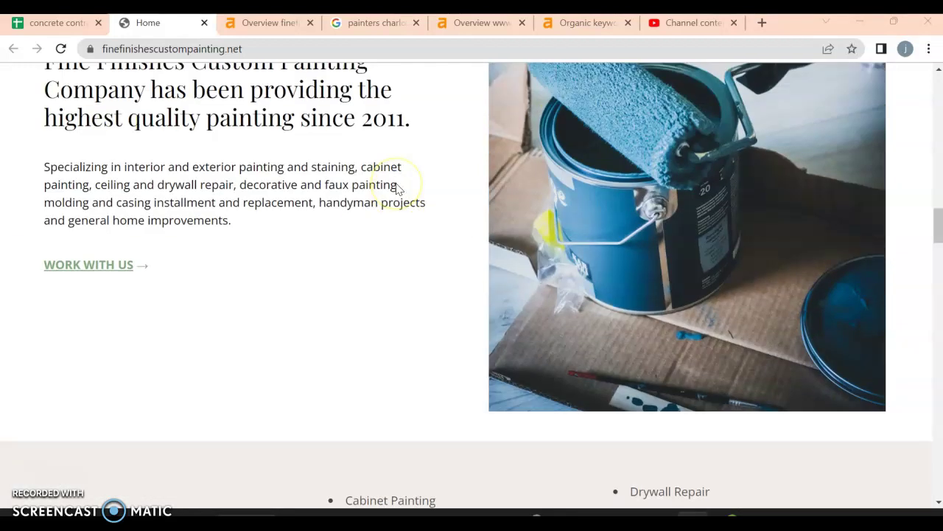
scroll(396, 184, down, 4)
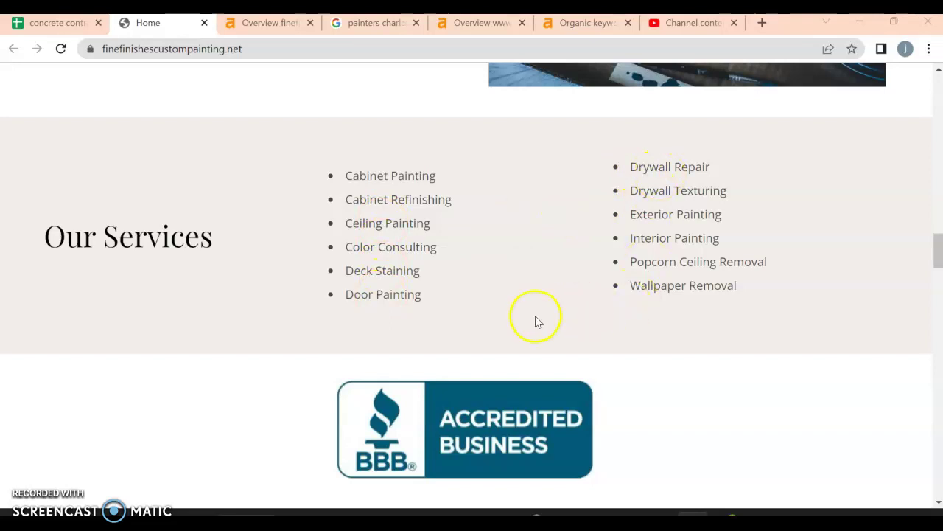
Step: Read through the client testimonials and reviews down to the footer contact details, and return to the start of the homepage
scroll(495, 313, down, 6)
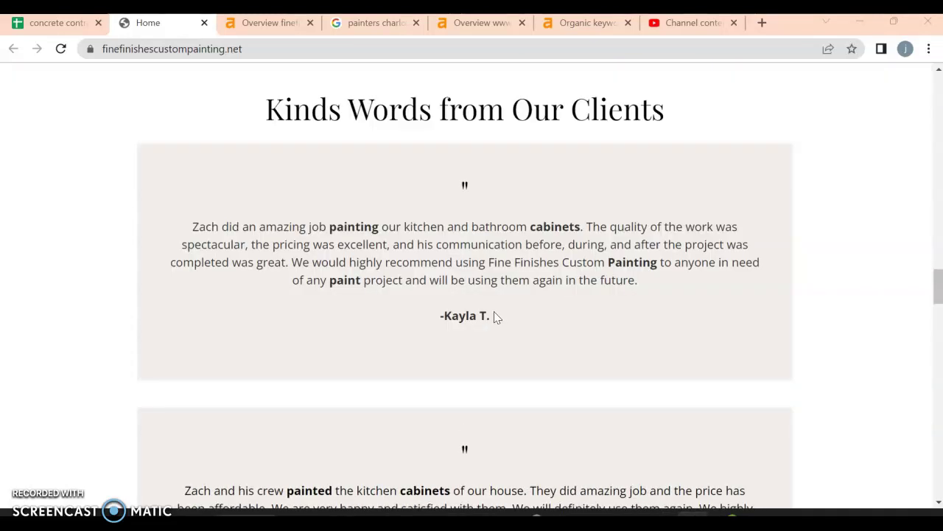
scroll(550, 148, down, 1)
right_click(550, 148)
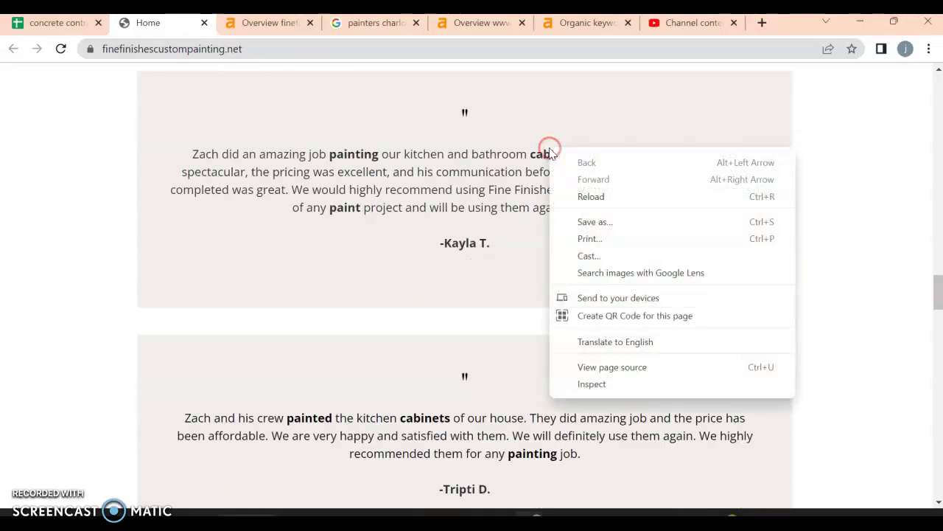
click(461, 125)
scroll(460, 123, down, 10)
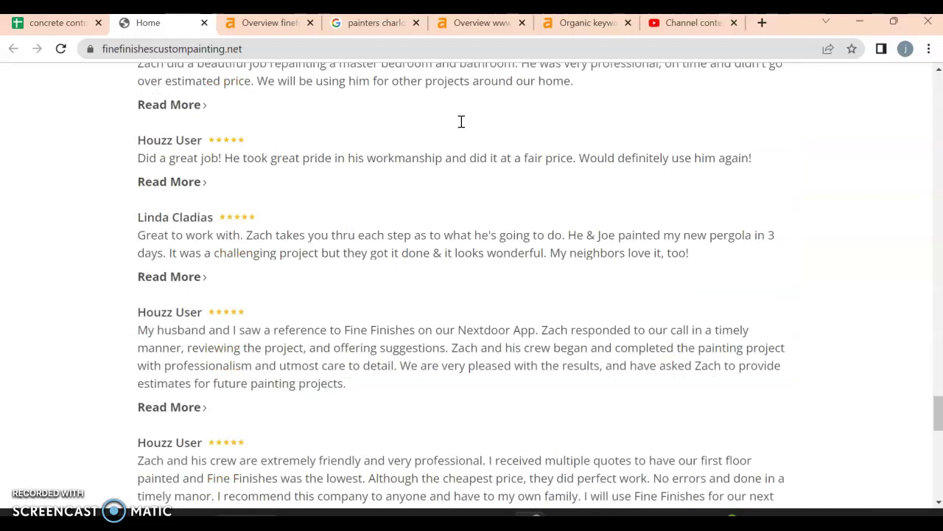
scroll(272, 258, down, 8)
scroll(272, 258, up, 5)
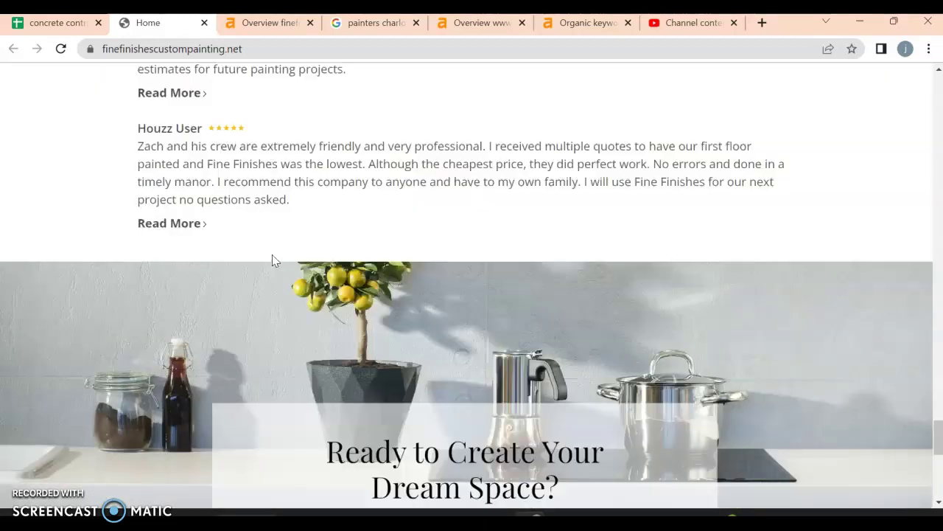
scroll(272, 255, up, 4)
scroll(272, 255, down, 9)
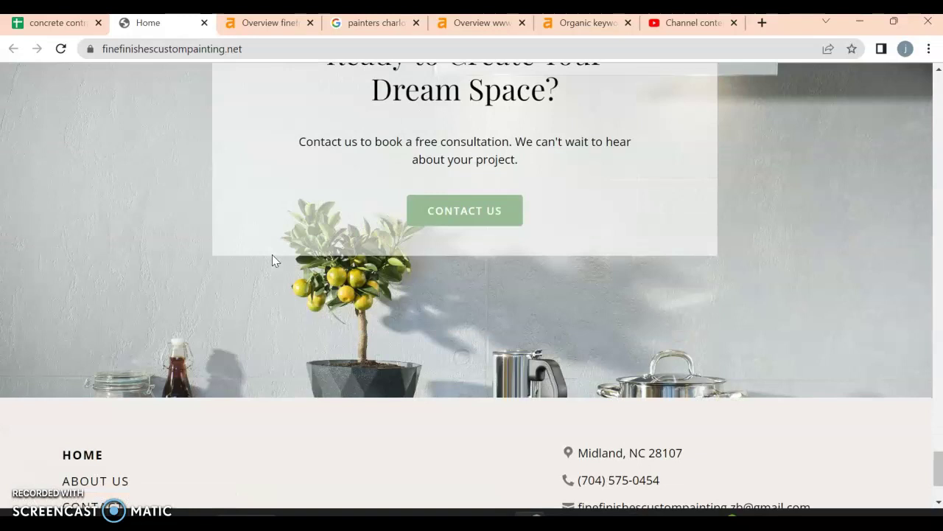
scroll(272, 258, down, 2)
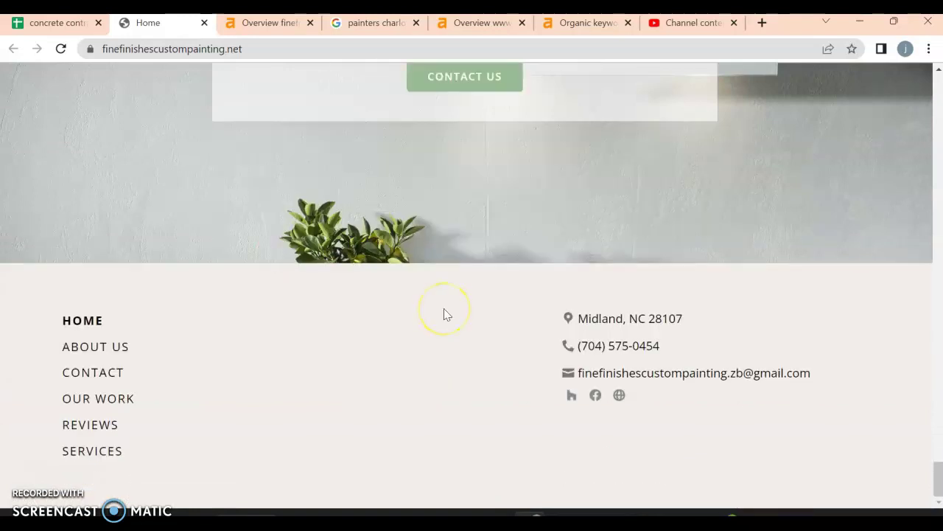
scroll(443, 314, up, 15)
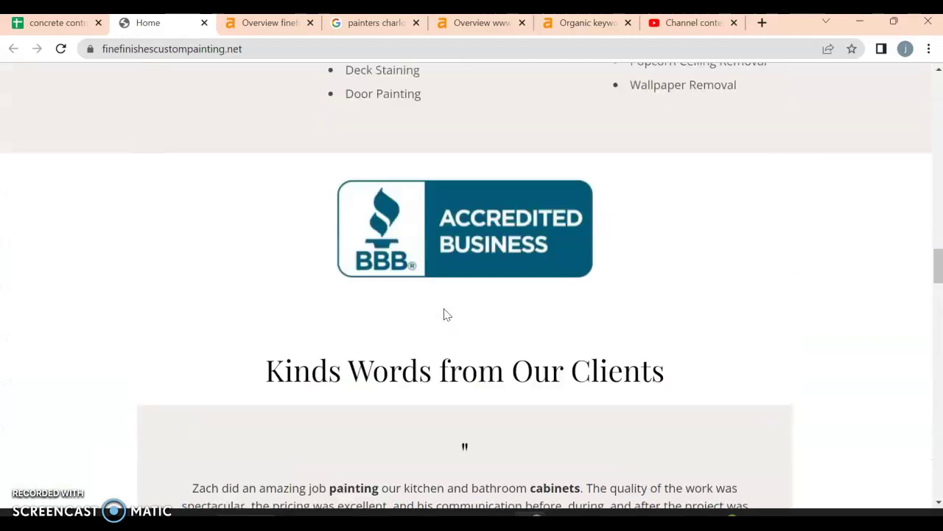
scroll(443, 314, up, 10)
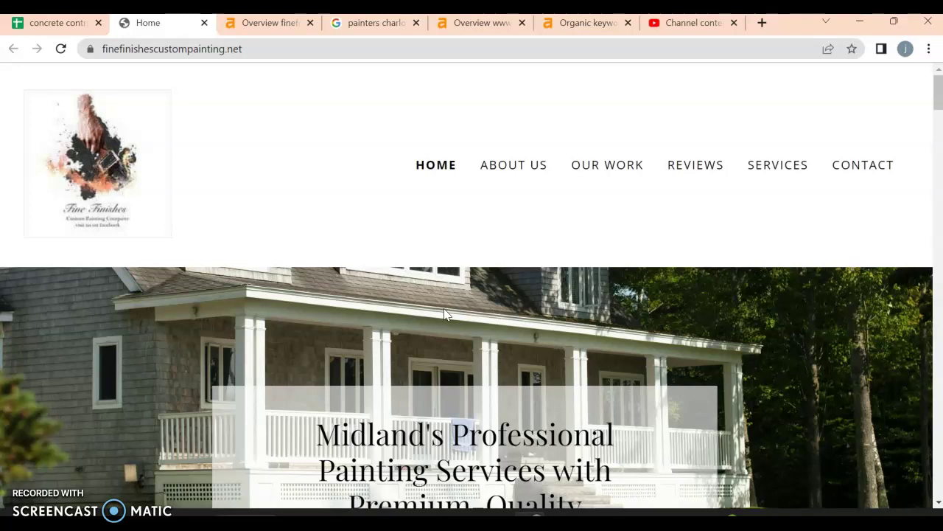
Step: Switch to the Ahrefs overview of finefinishescustompainting.net and examine its rank, domain rating, backlink, keyword and traffic metrics
click(254, 28)
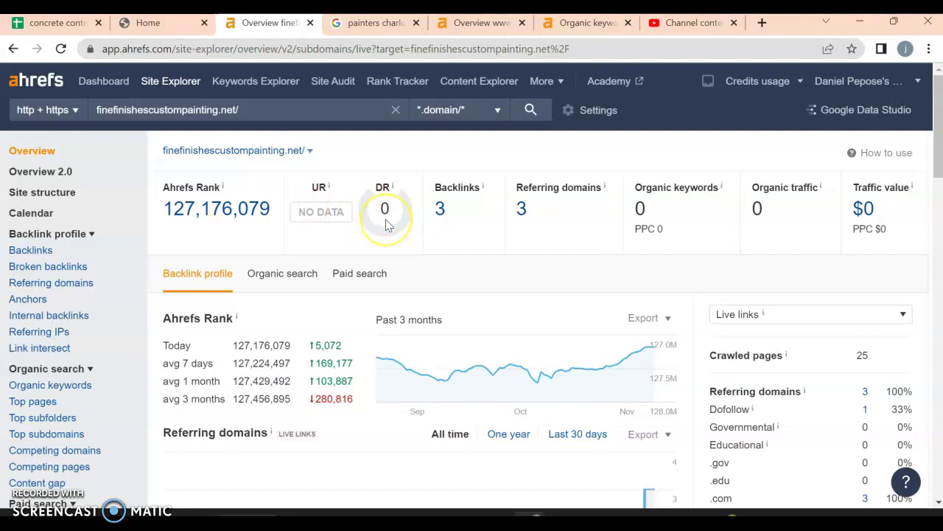
click(363, 274)
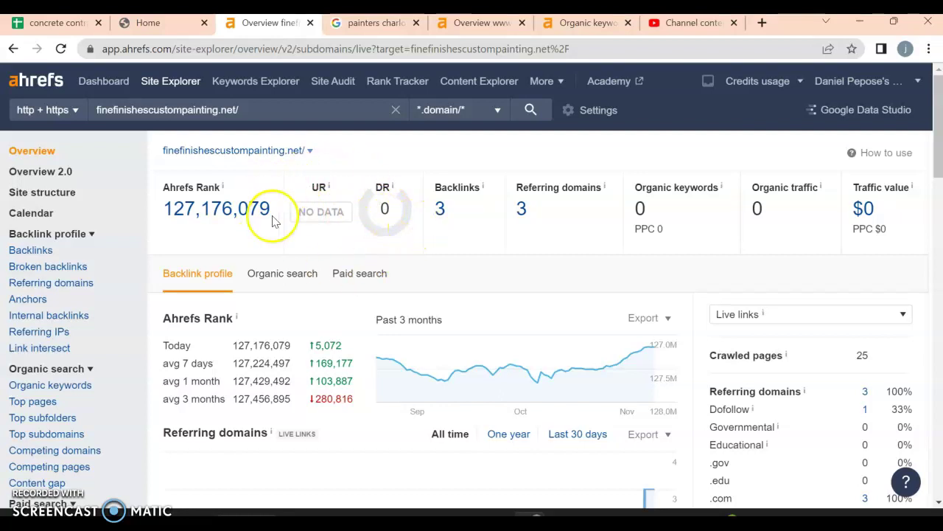
click(463, 238)
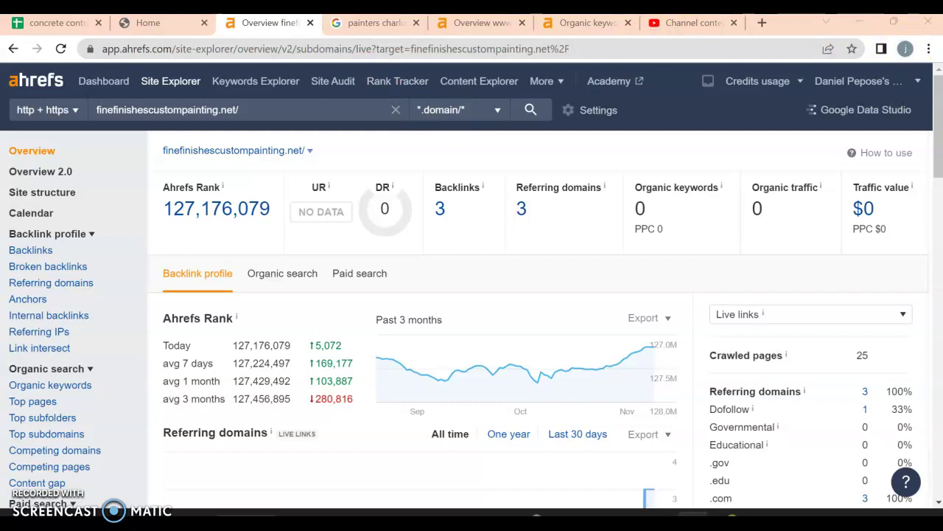
Step: Switch to the Google results for "painters charlotte nc" and examine the sponsored Google Guaranteed listings
click(372, 23)
scroll(368, 170, up, 10)
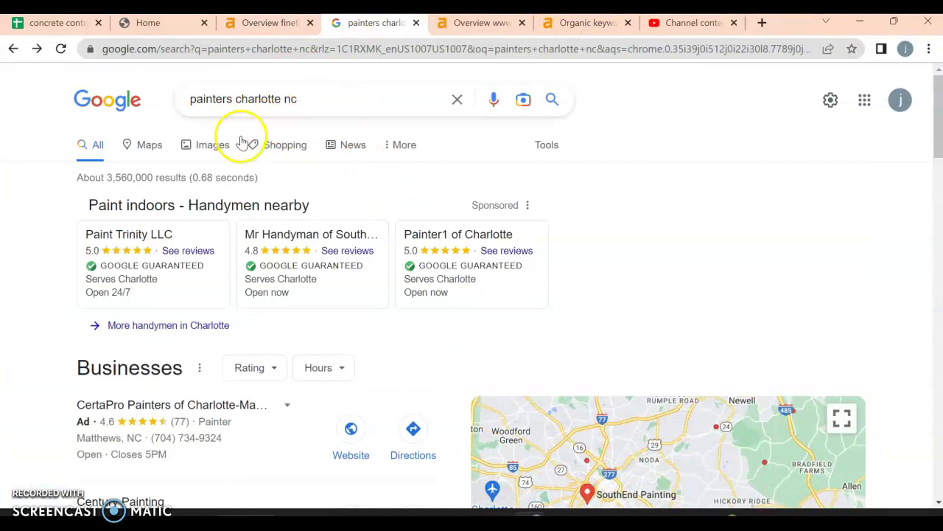
scroll(252, 220, down, 2)
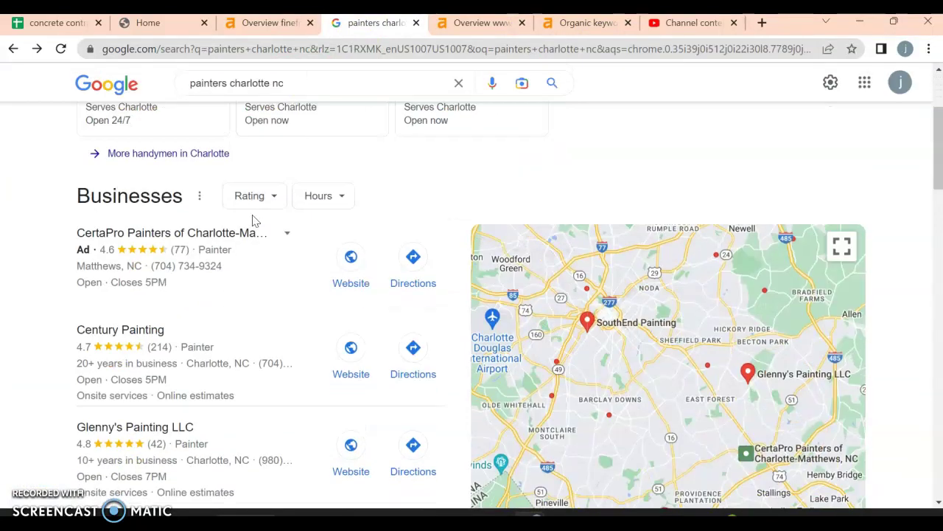
scroll(252, 220, up, 2)
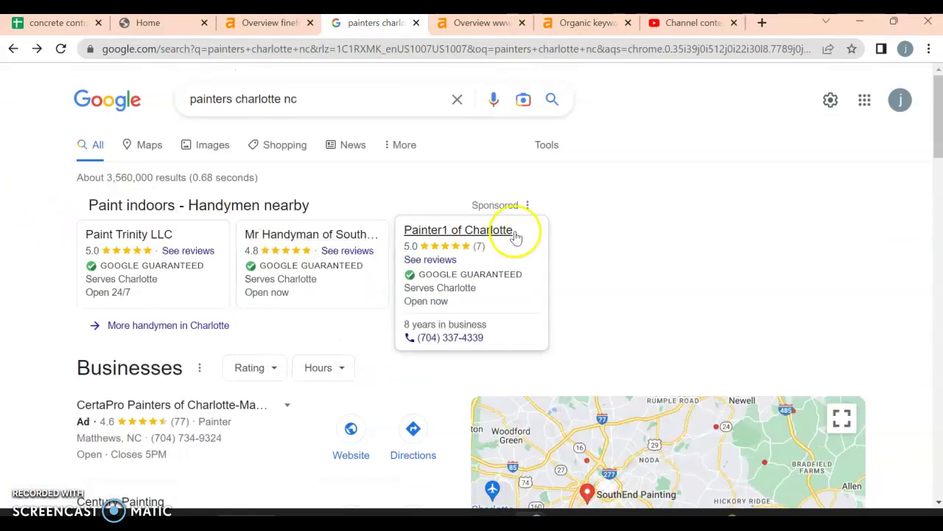
mouse_move(456, 302)
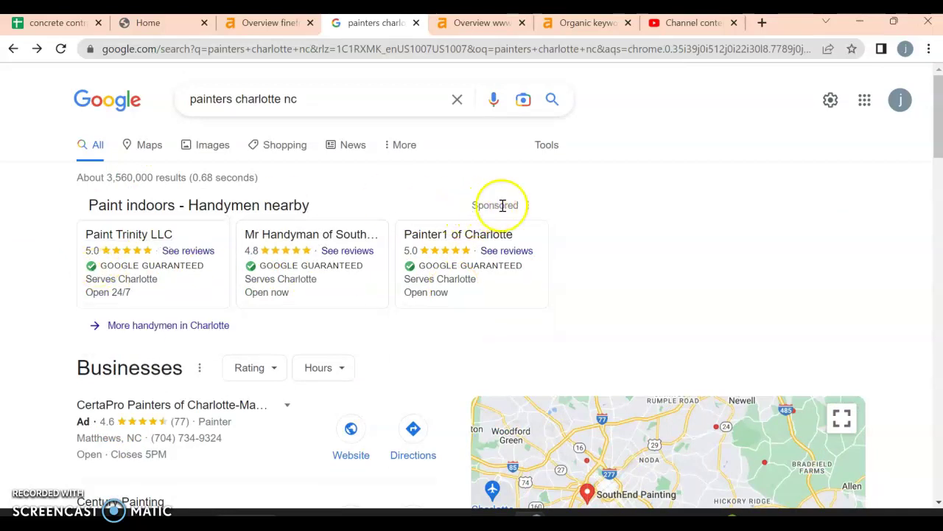
mouse_move(469, 222)
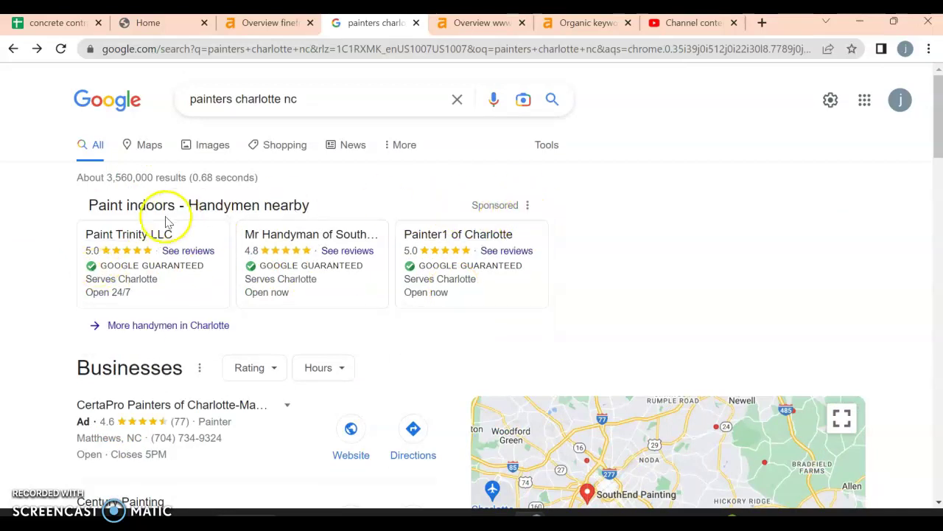
mouse_move(305, 249)
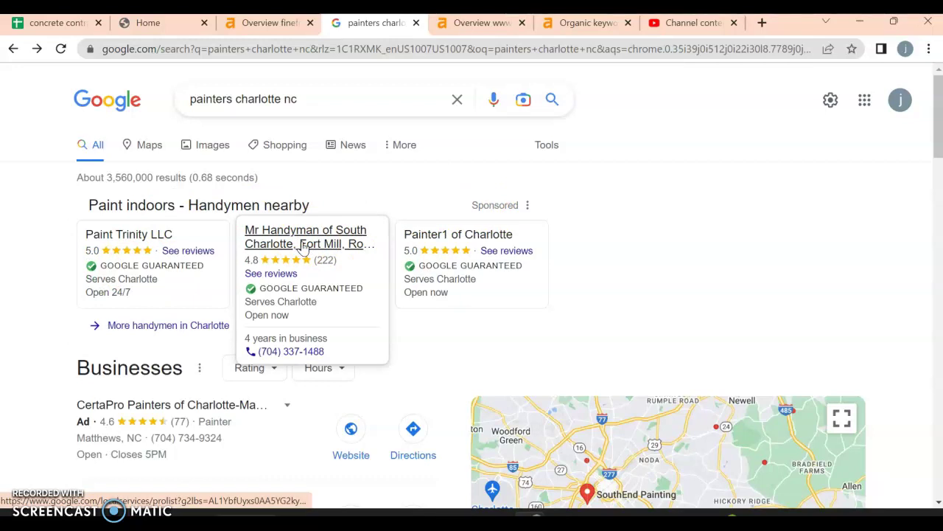
Step: Review the local business listings and map for Charlotte painters, continuing down to the organic search results
scroll(303, 248, down, 3)
scroll(303, 249, down, 1)
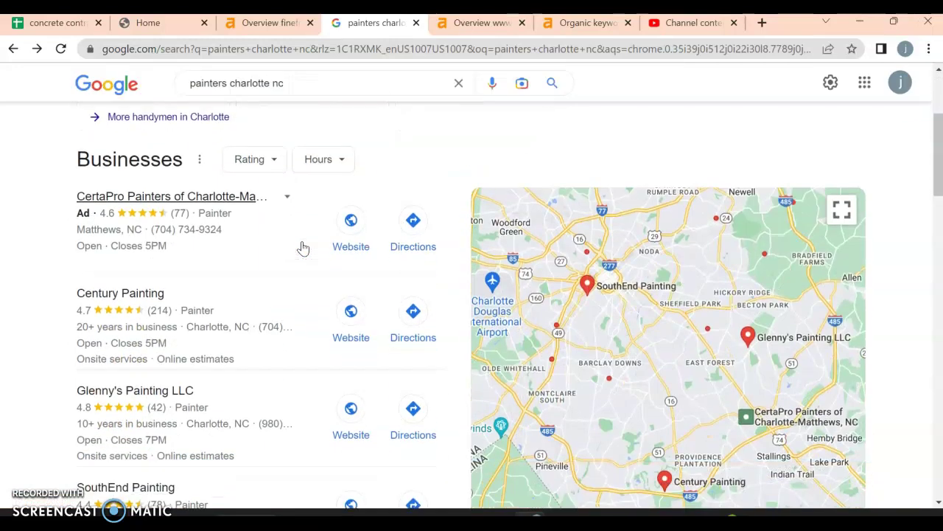
scroll(223, 240, down, 1)
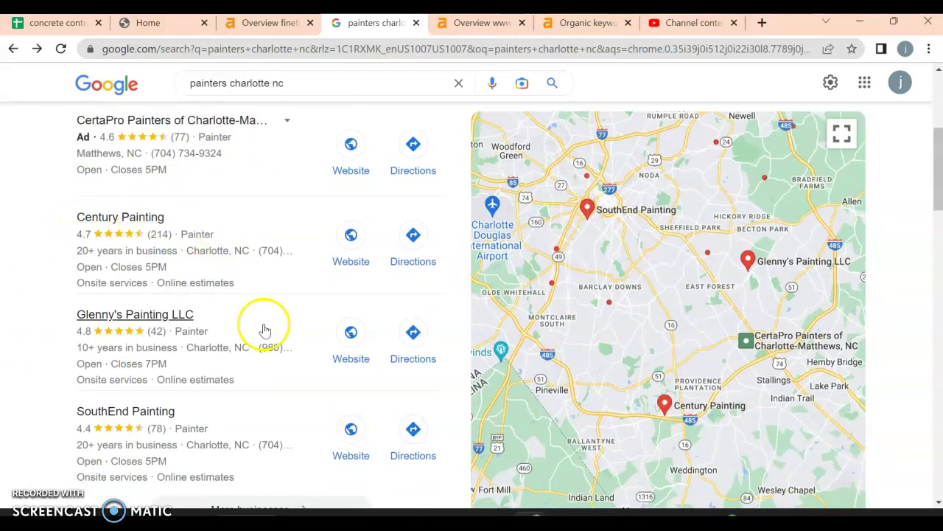
scroll(221, 305, down, 1)
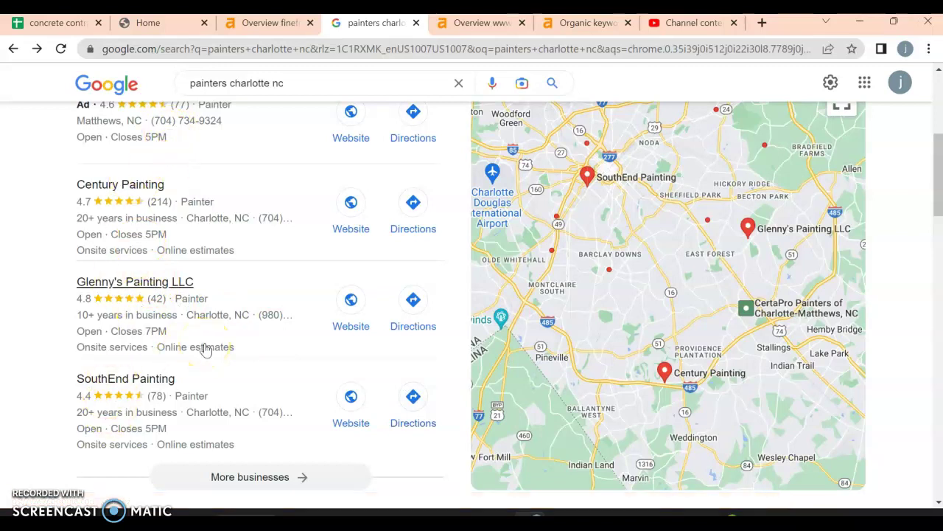
scroll(206, 350, down, 1)
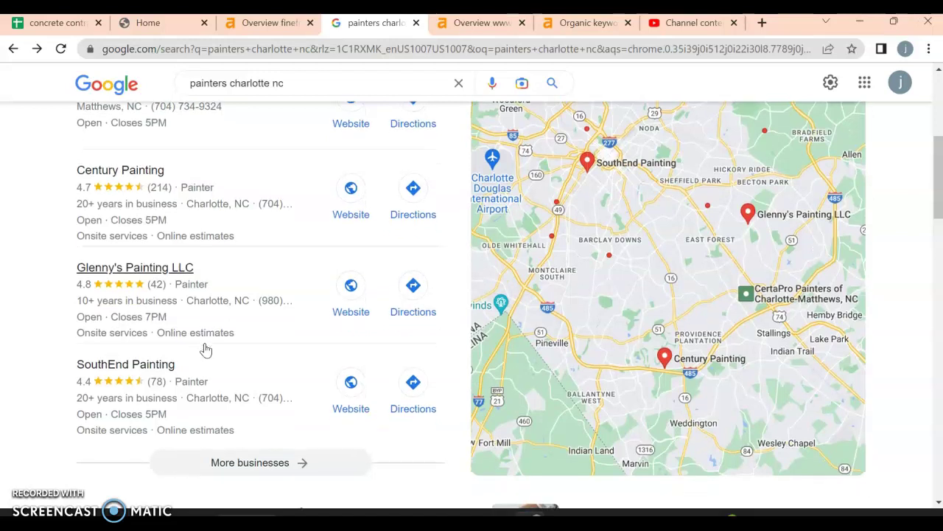
scroll(207, 350, up, 1)
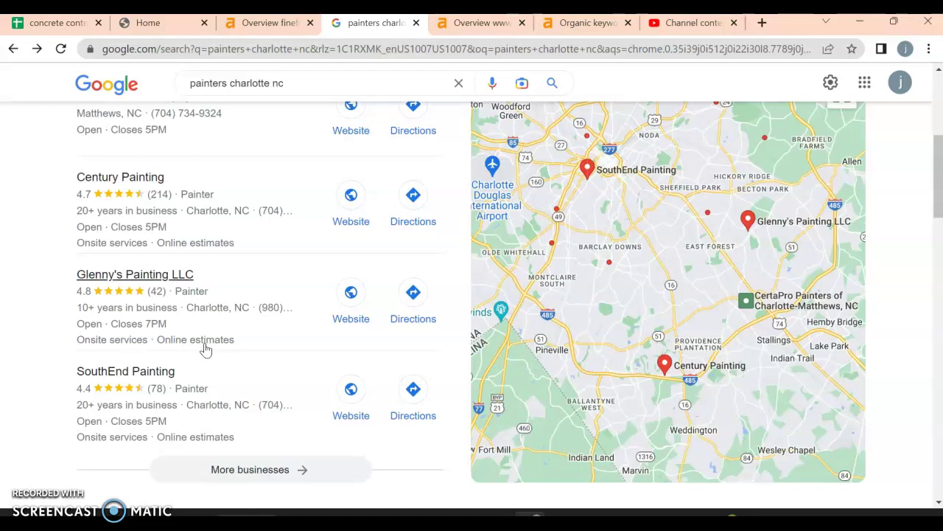
scroll(206, 349, down, 5)
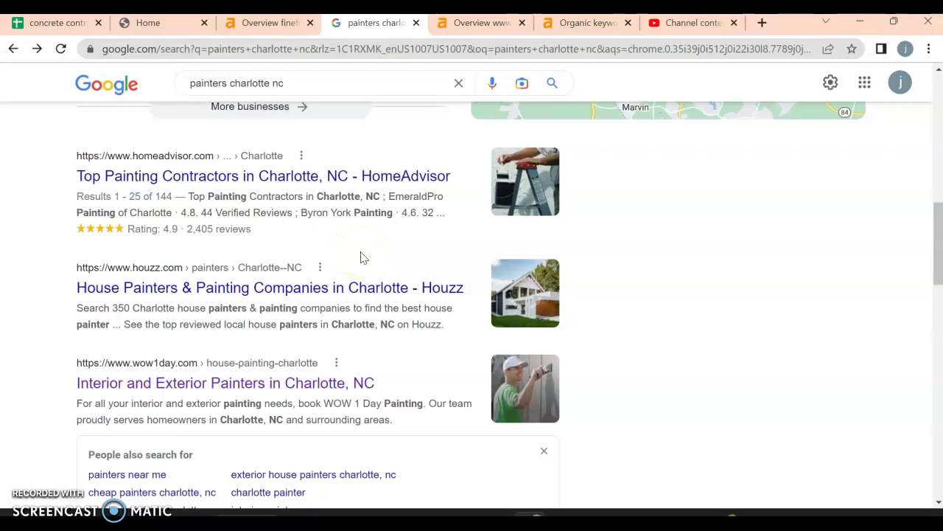
Step: Open WOW 1 DAY PAINTING's Charlotte page from the organic results and review its banner, business location, contact details and opening hours
scroll(360, 257, down, 2)
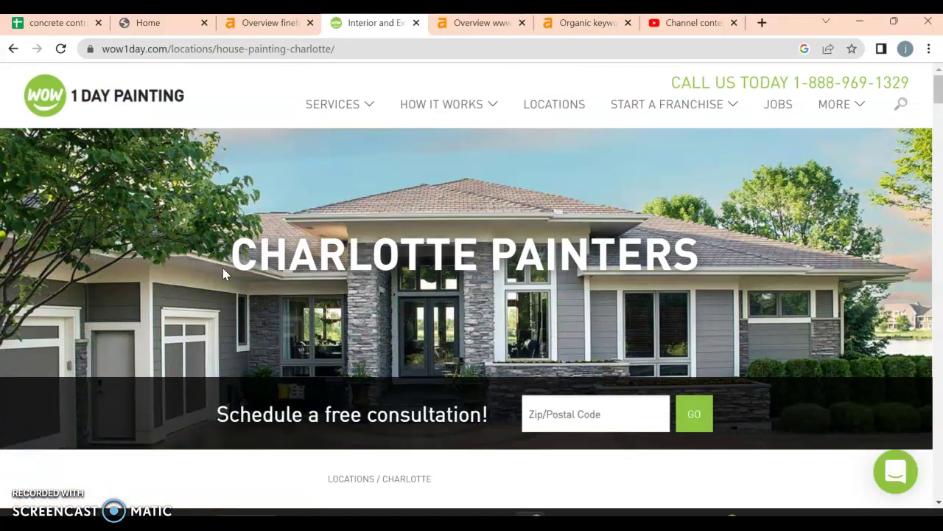
scroll(224, 274, down, 2)
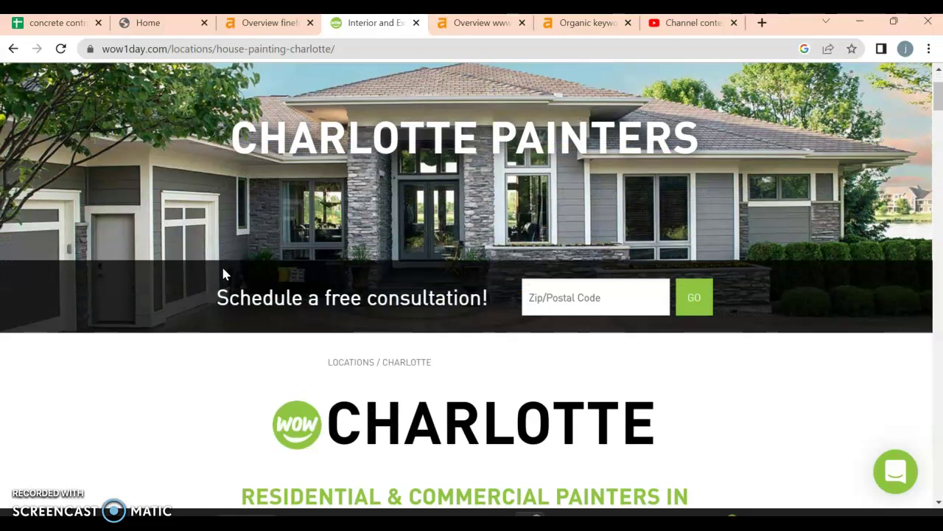
scroll(223, 272, down, 4)
scroll(224, 274, down, 10)
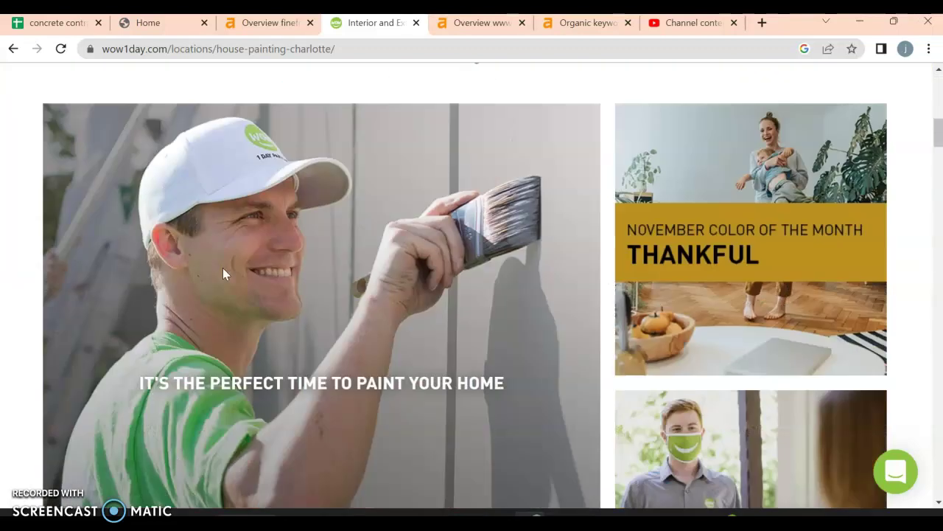
scroll(224, 274, down, 5)
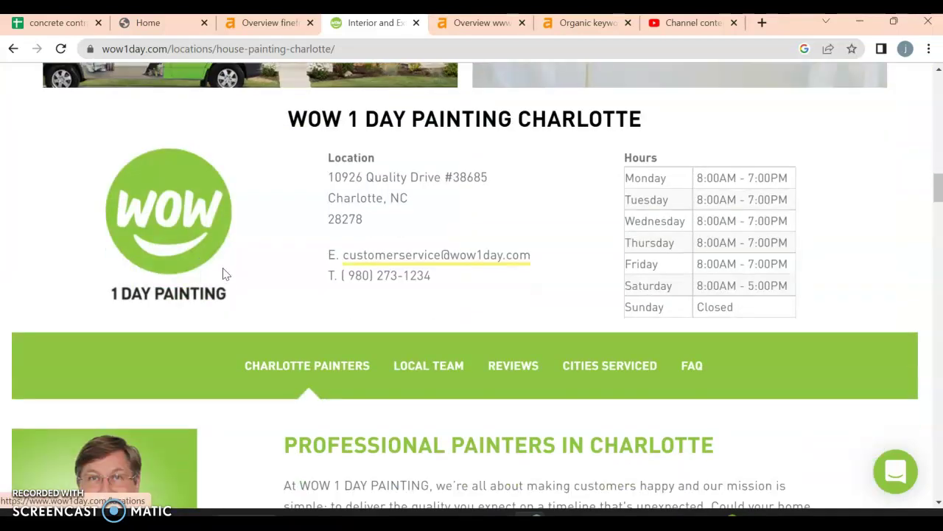
click(301, 192)
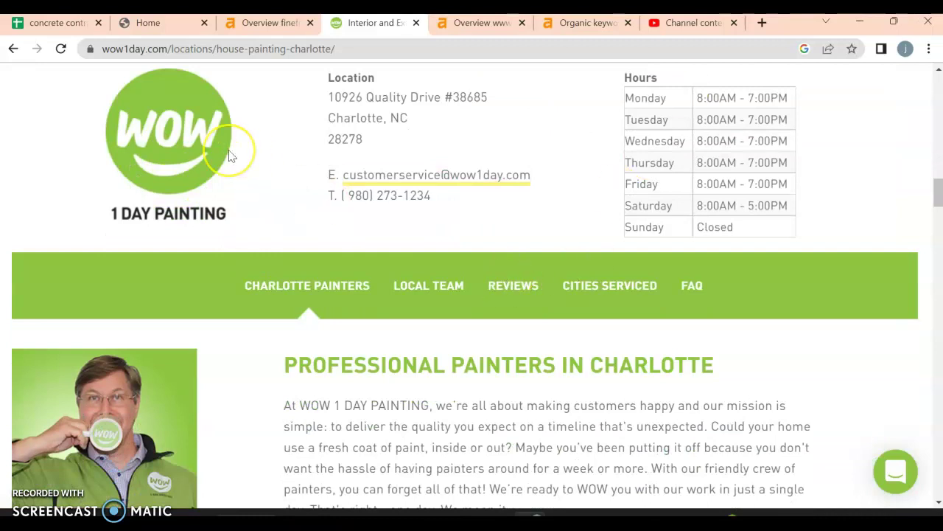
Step: Read the page's sections on professional Charlotte painters, the painting process, full-service painting and additional projects
scroll(231, 152, down, 3)
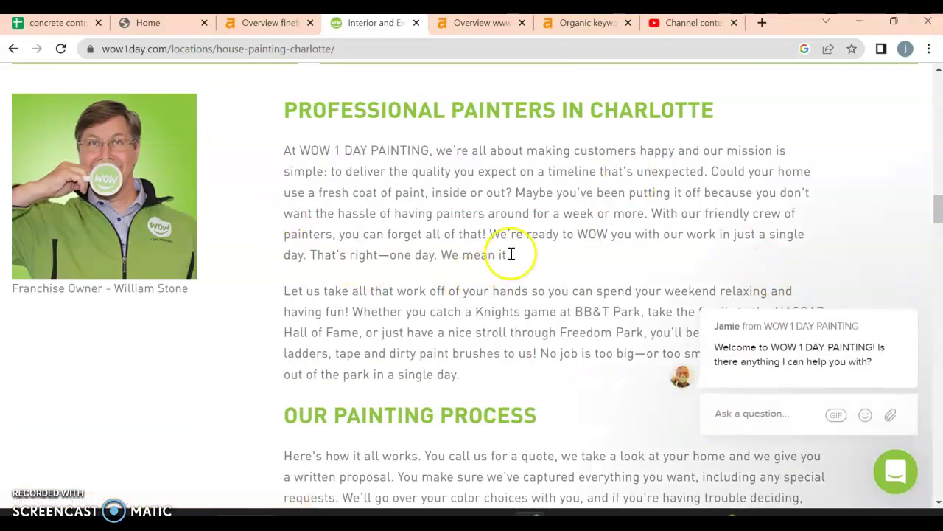
scroll(421, 312, down, 4)
scroll(421, 312, down, 8)
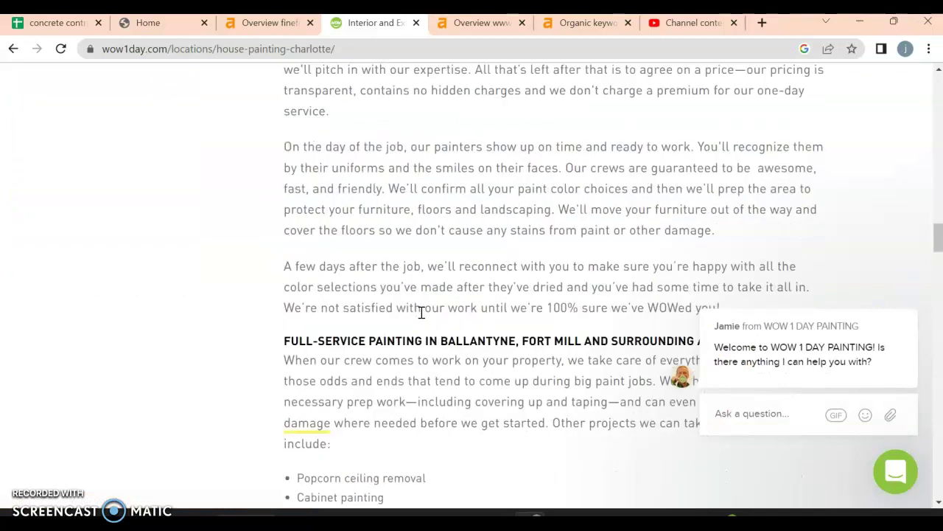
scroll(421, 312, up, 2)
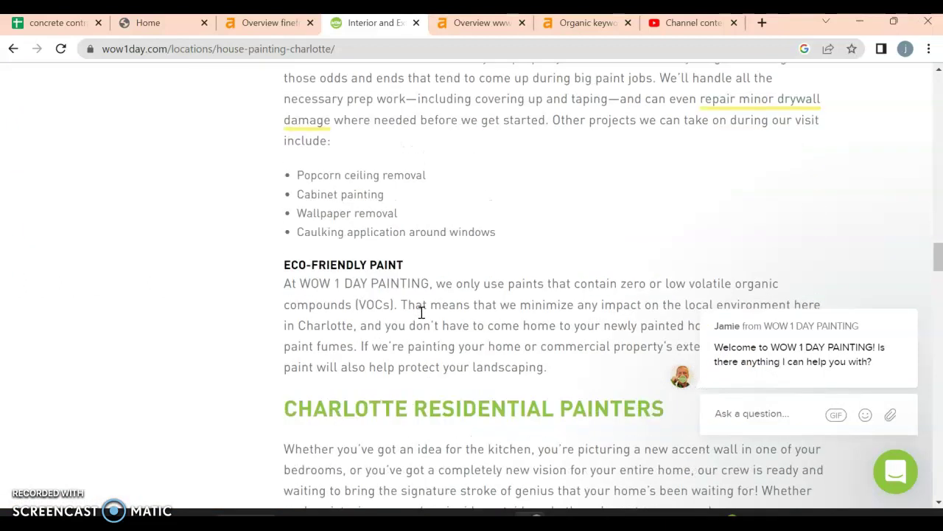
click(518, 192)
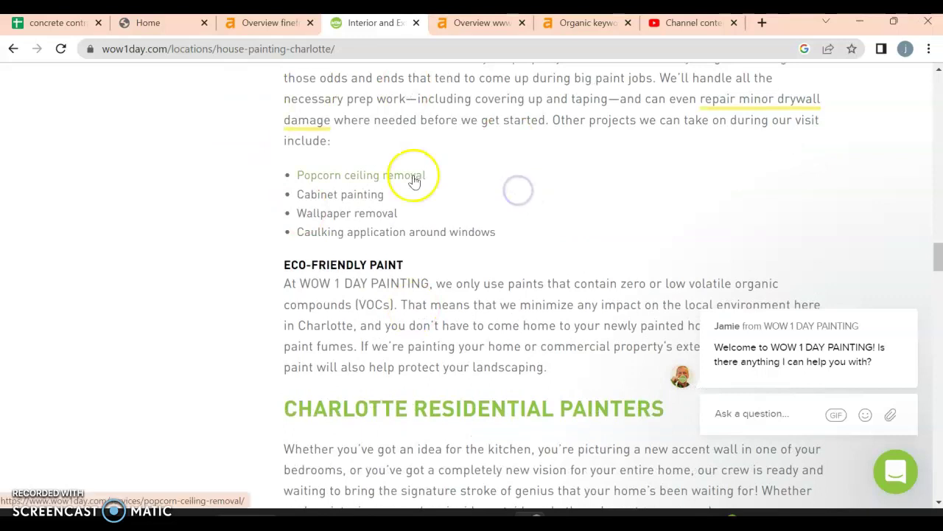
Step: Examine the residential and commercial painting service lists, including linked services, and continue to the process summary
scroll(389, 285, down, 6)
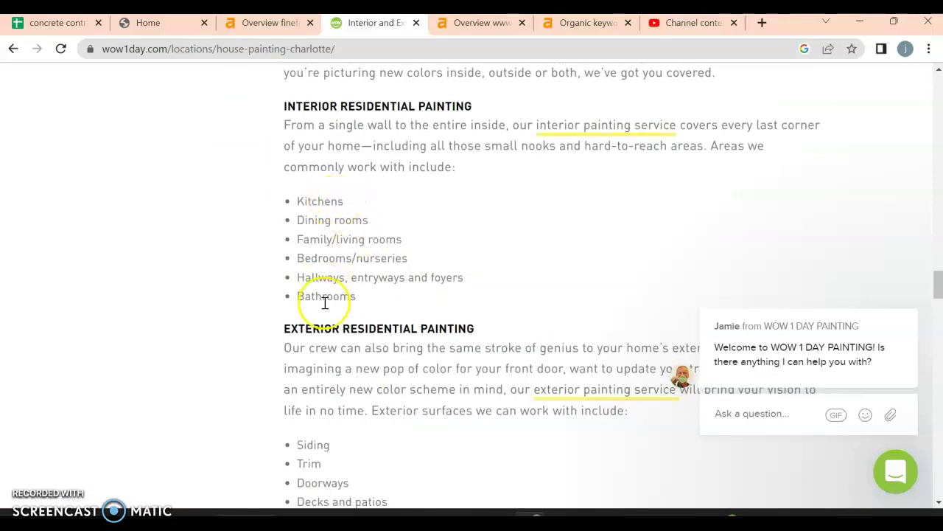
scroll(354, 273, down, 3)
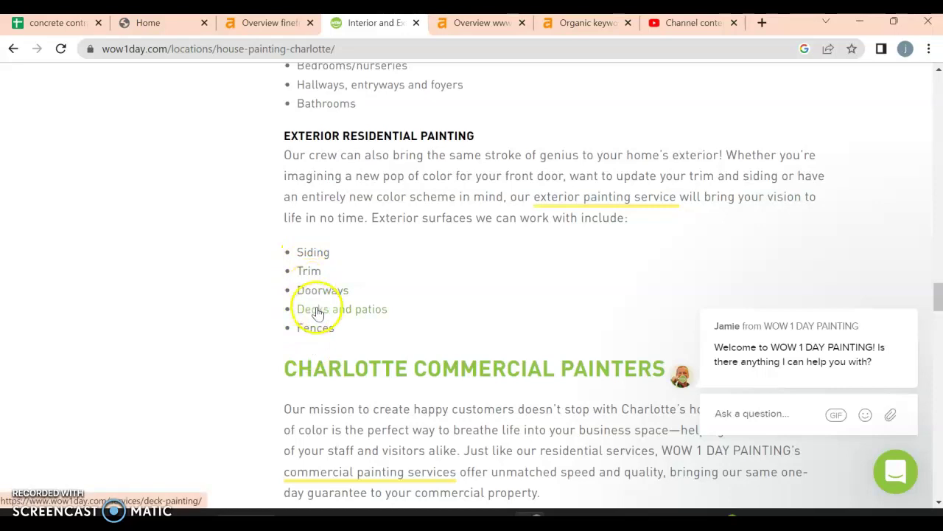
scroll(421, 331, down, 4)
scroll(423, 330, down, 15)
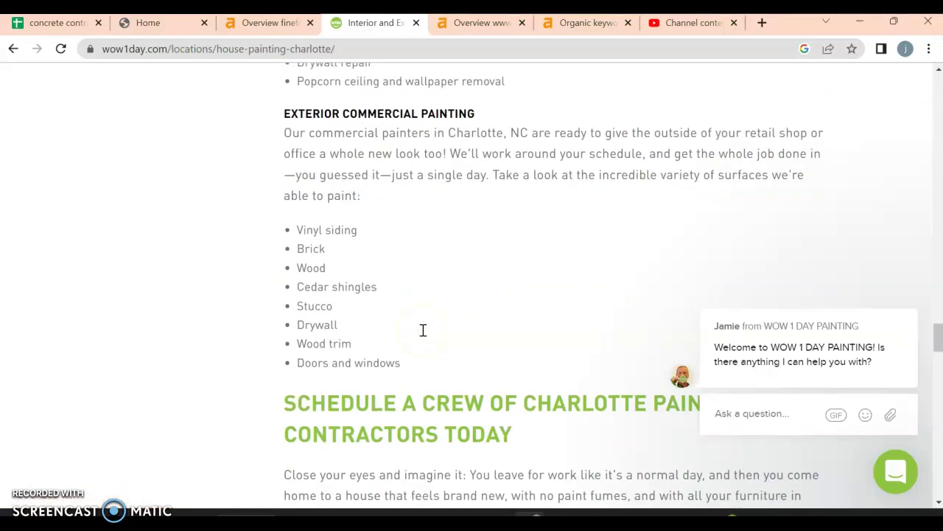
scroll(422, 329, down, 6)
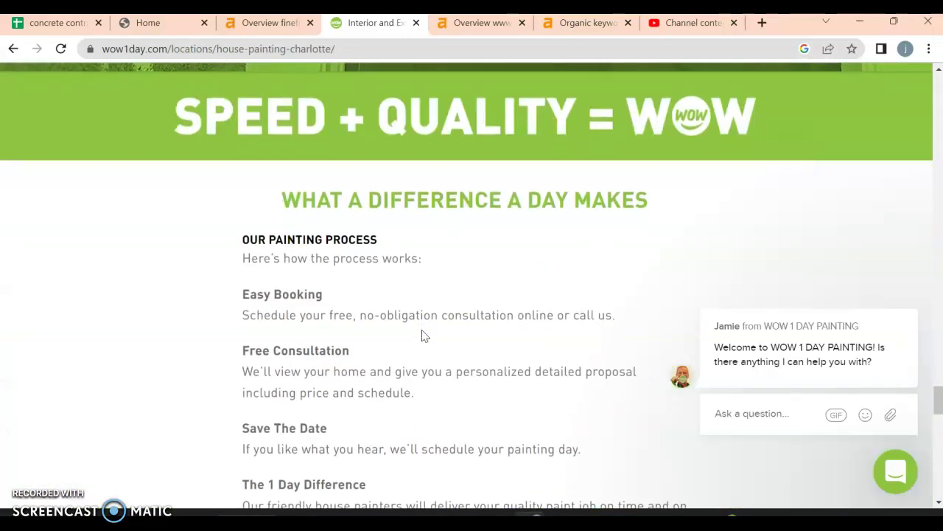
scroll(423, 329, down, 1)
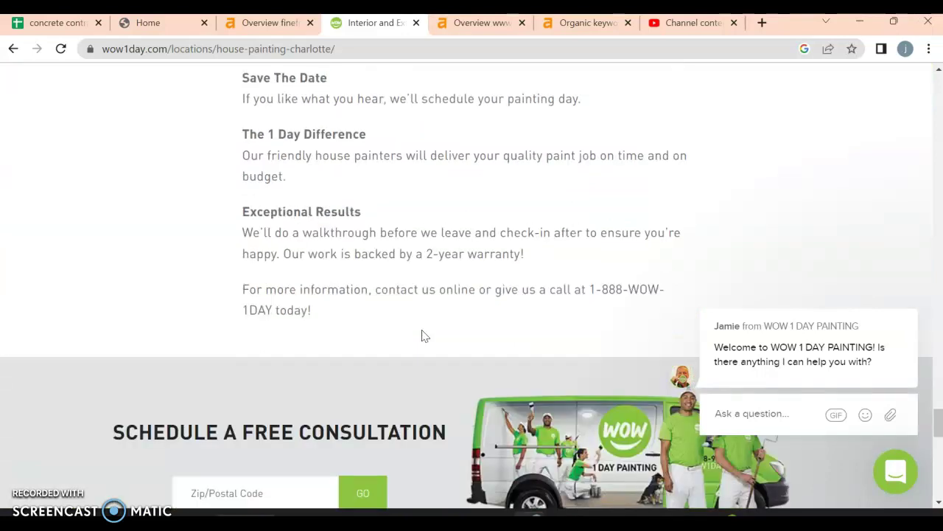
Step: Inspect the consultation form, footer service links and social media links, and return to the start of the Charlotte page
scroll(422, 336, down, 5)
scroll(423, 335, down, 5)
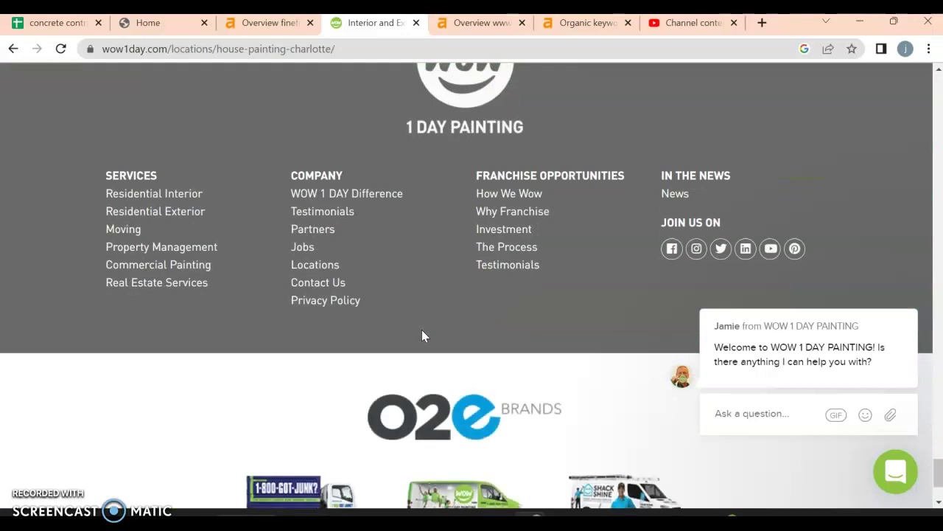
scroll(421, 333, up, 4)
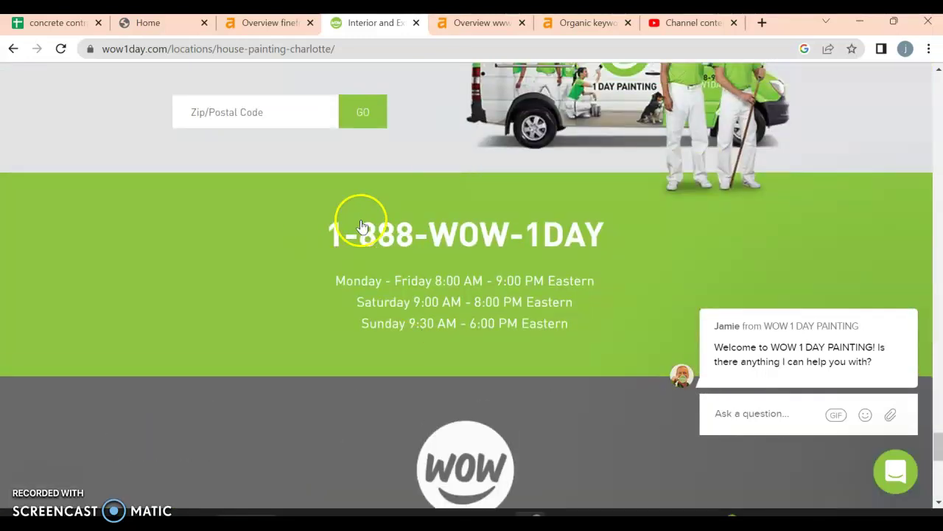
scroll(263, 289, down, 5)
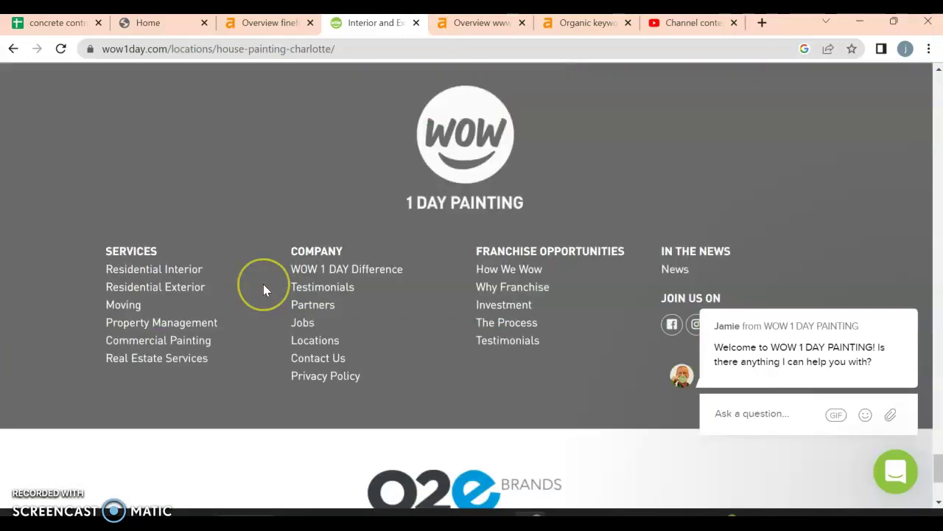
scroll(263, 285, down, 3)
scroll(263, 289, up, 1)
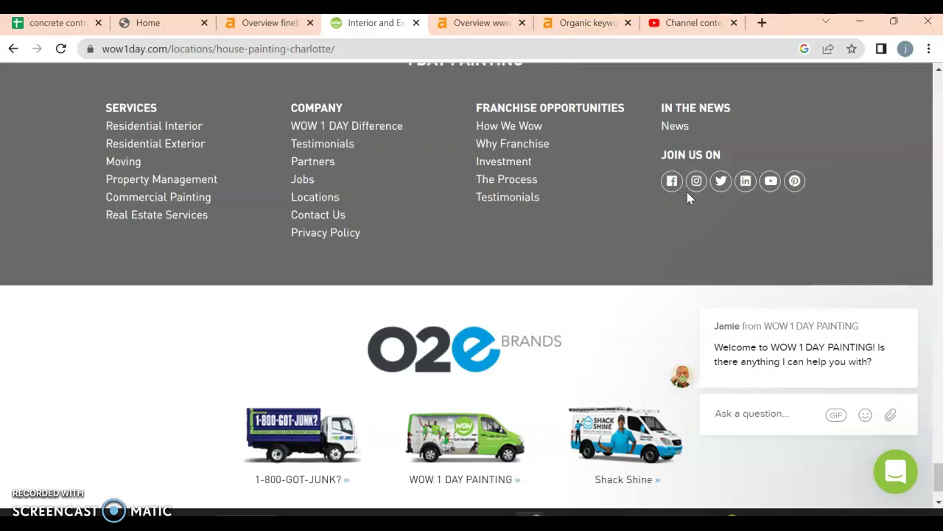
scroll(522, 269, up, 20)
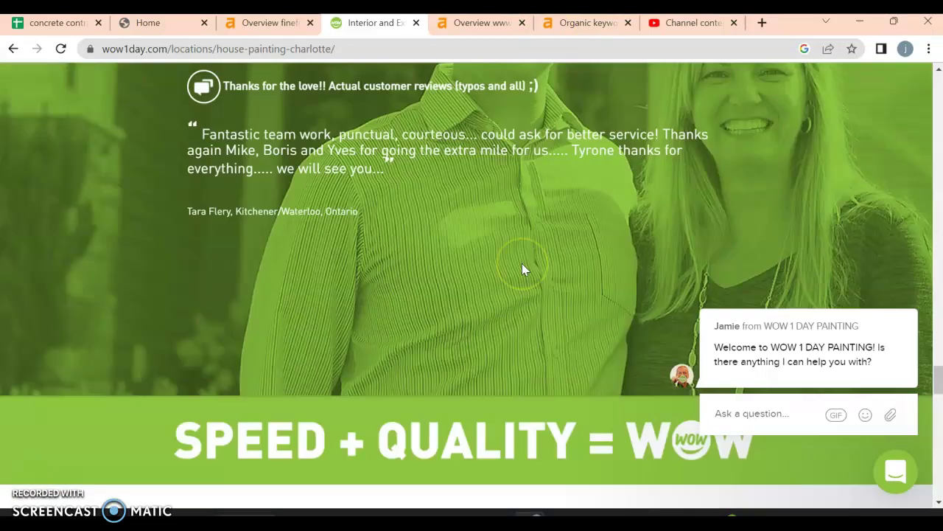
scroll(522, 269, up, 10)
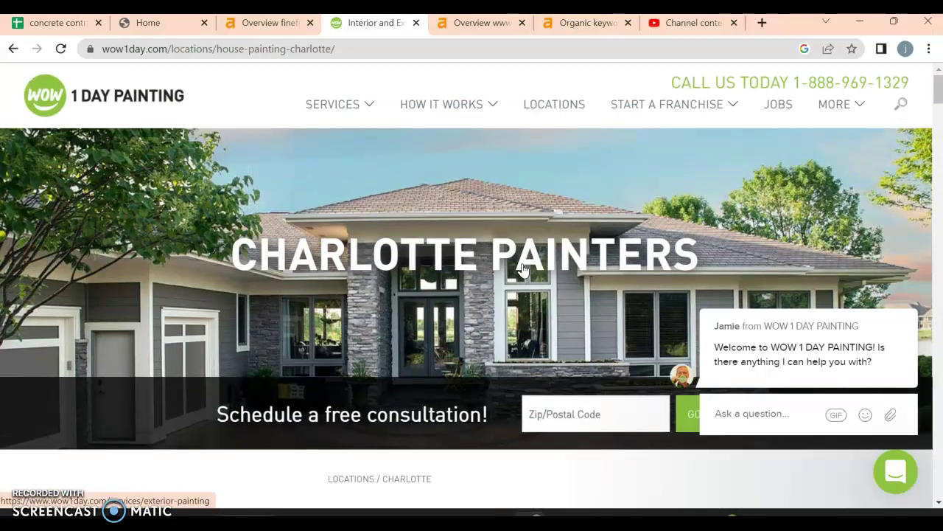
Step: Examine the Ahrefs overview metrics of the WOW 1 DAY PAINTING Charlotte page and review its organic keywords' volume, traffic and positions
click(485, 24)
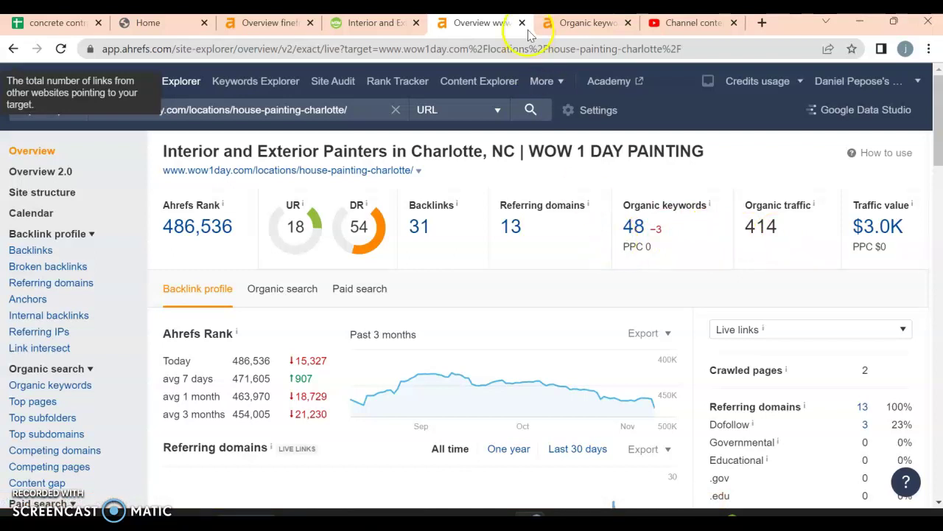
click(565, 26)
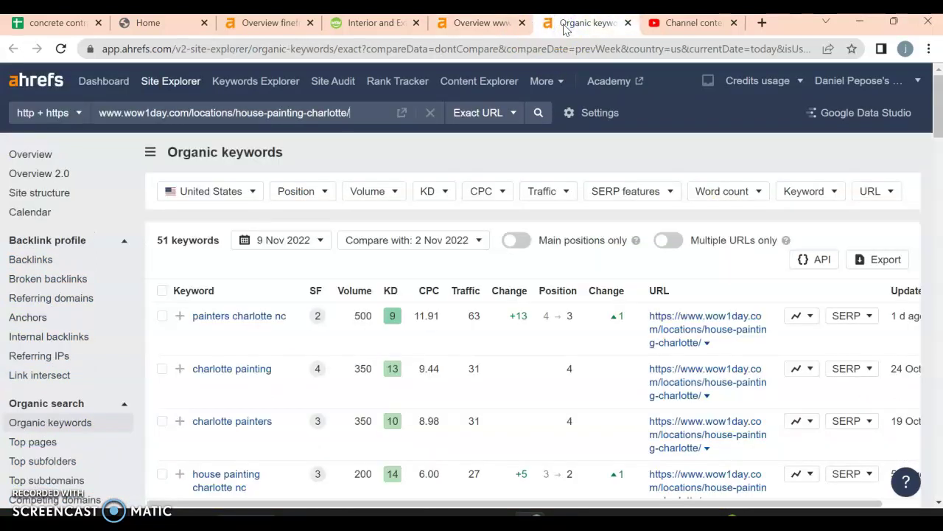
scroll(254, 280, down, 2)
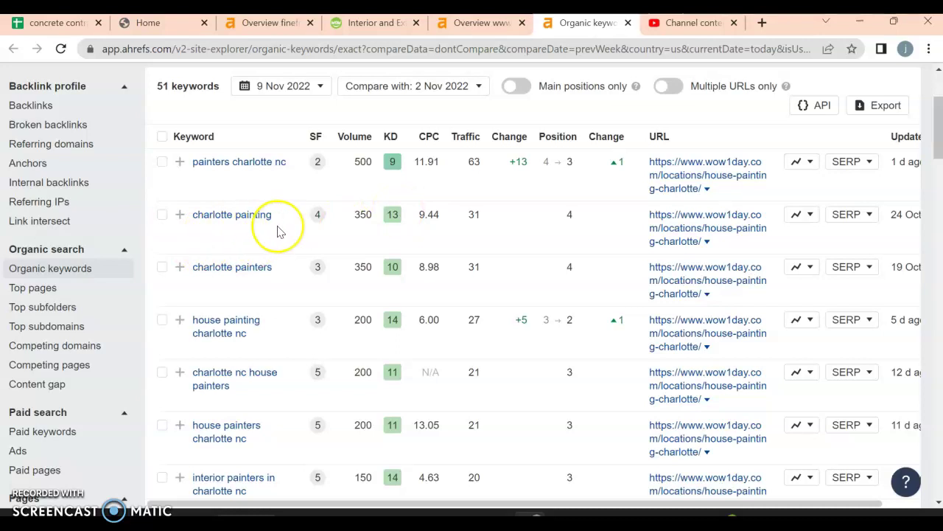
scroll(278, 231, down, 1)
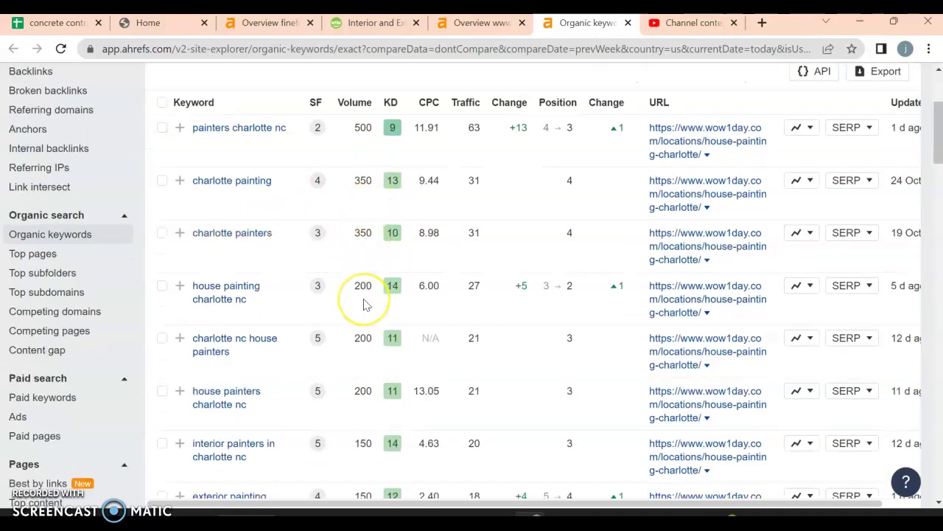
scroll(366, 304, down, 3)
scroll(365, 350, down, 2)
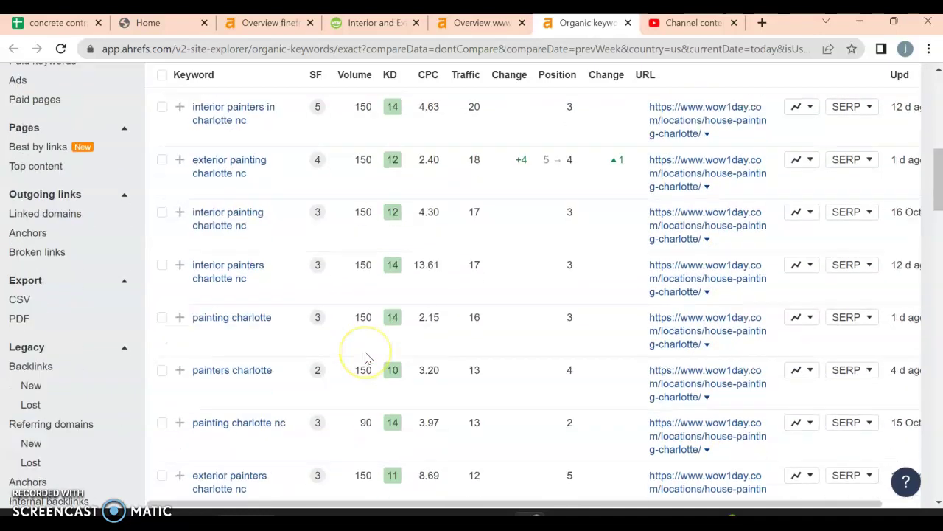
scroll(366, 357, down, 1)
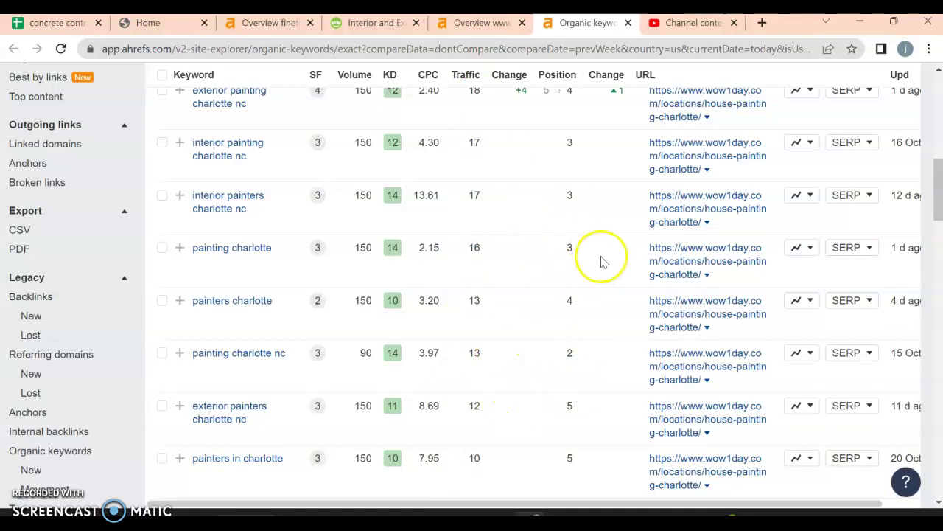
scroll(601, 261, up, 10)
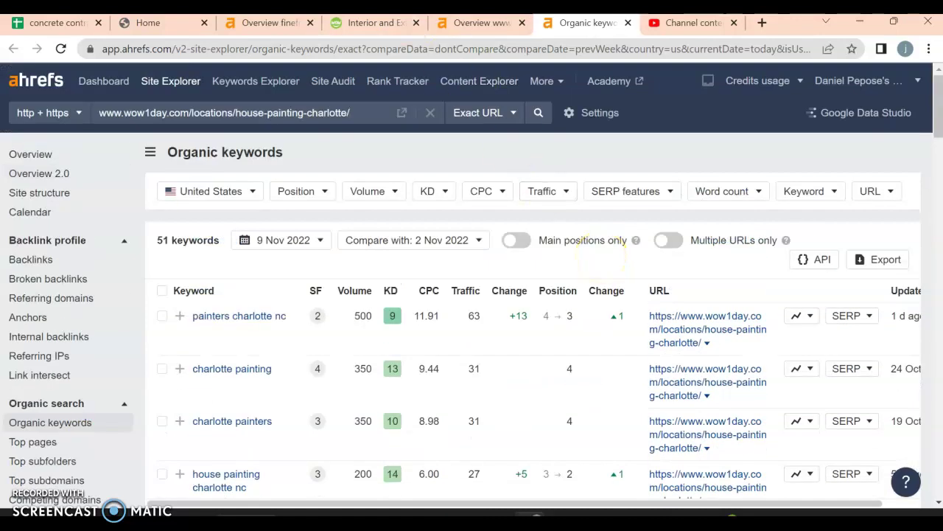
Step: Return to the Ahrefs overview of finefinishescustompainting.net to compare its metrics with the competitor's
click(267, 26)
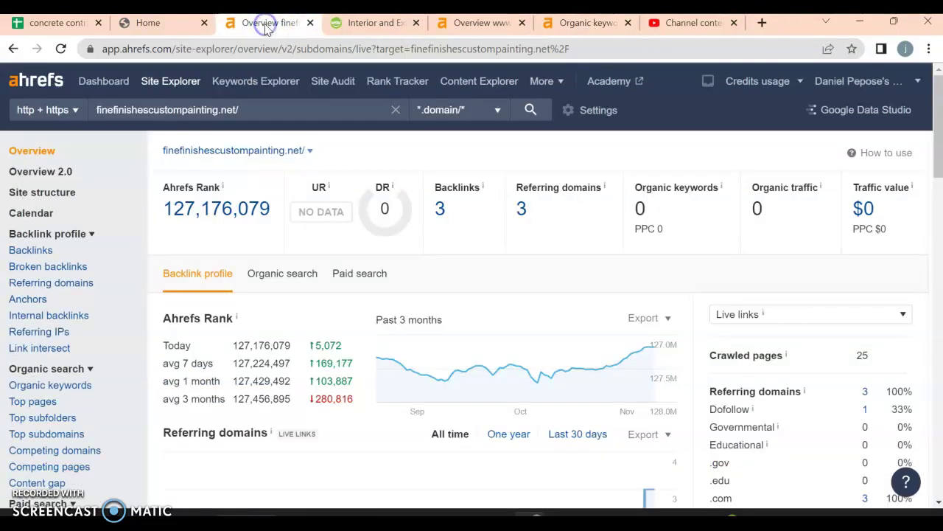